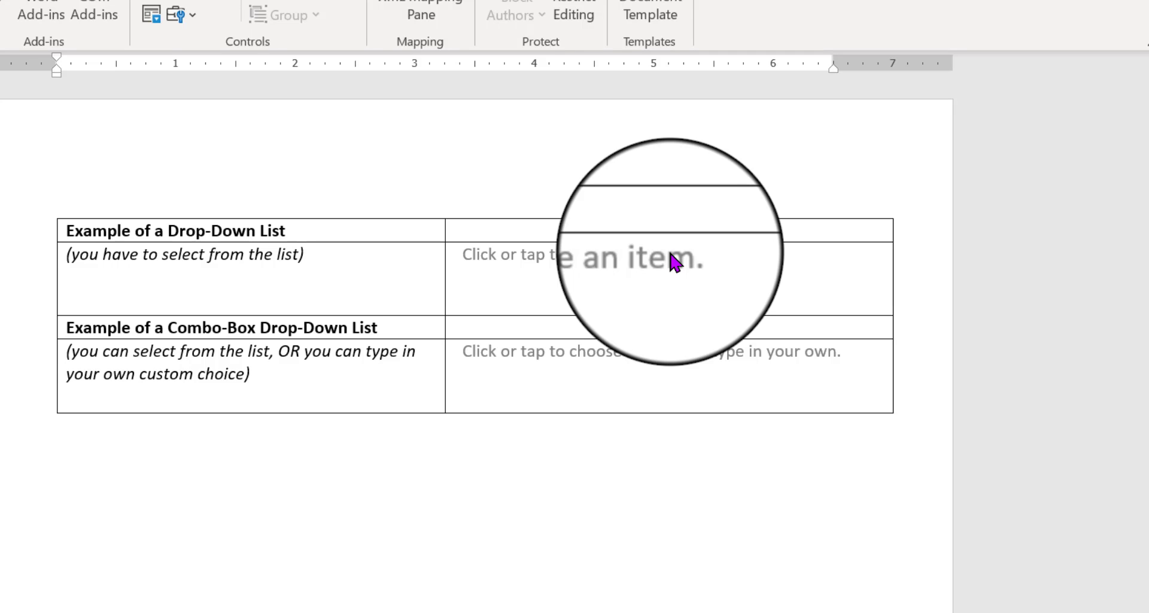
# Pick Blue from the Choose a Color drop-down list in the table, then click away from it.
pyautogui.click(566, 251)
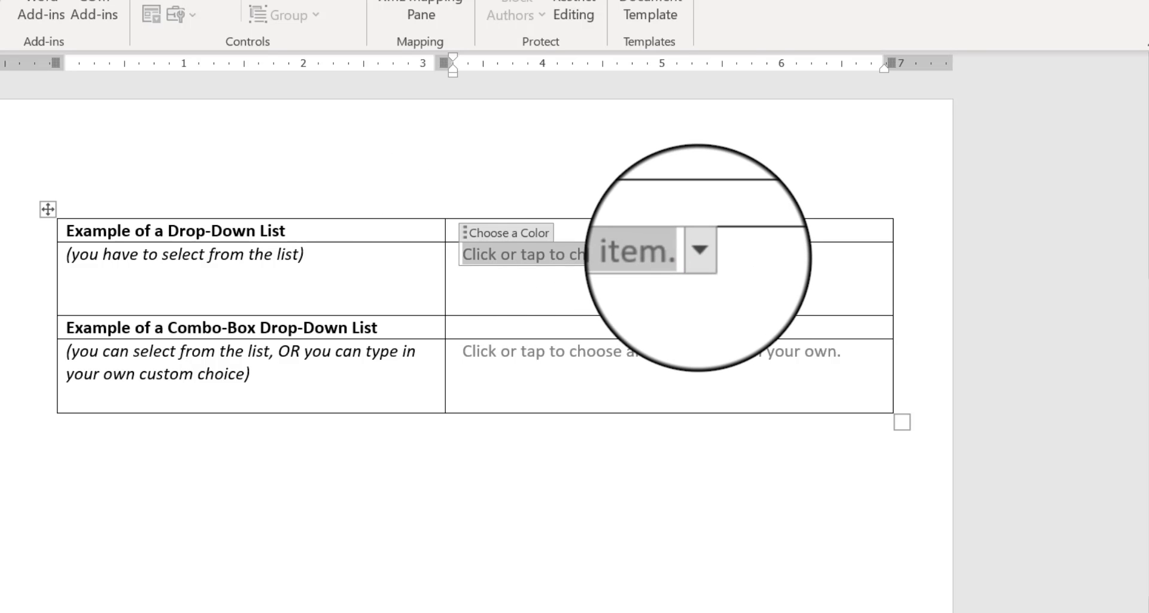
pyautogui.click(698, 261)
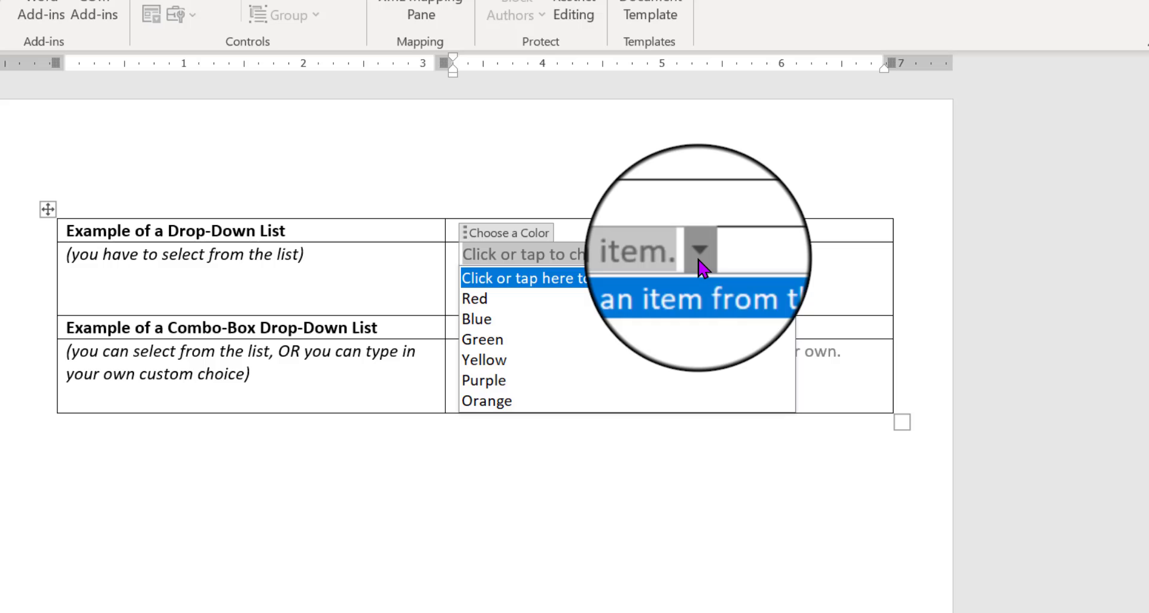
pyautogui.press('Down')
pyautogui.press('Down')
pyautogui.press('Down')
pyautogui.press('Down')
pyautogui.press('Down')
pyautogui.press('Down')
pyautogui.press('Up')
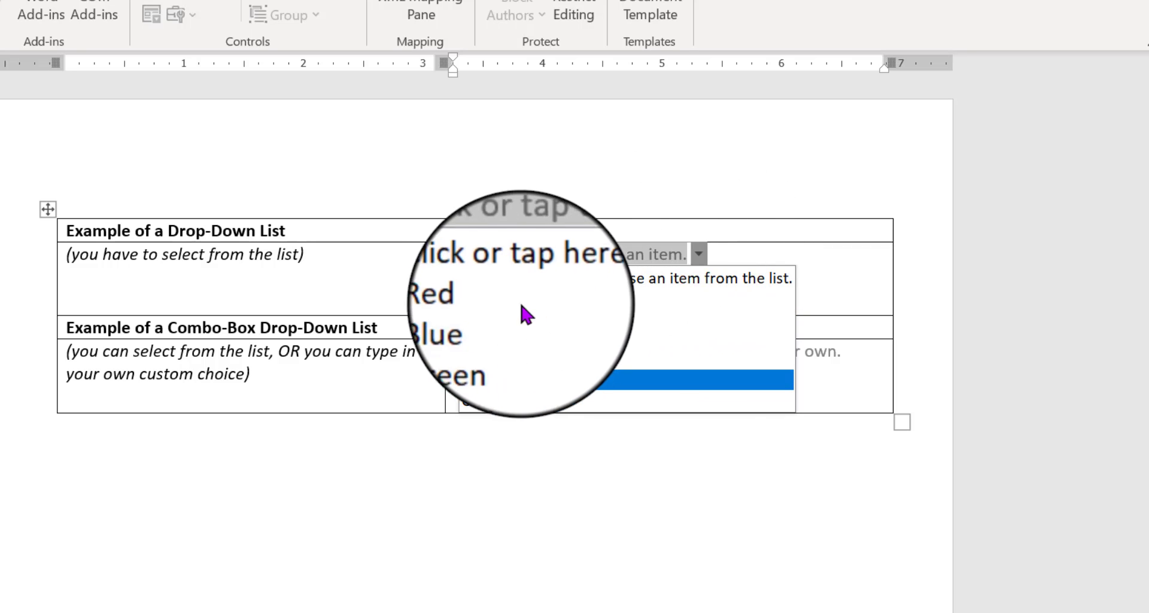
pyautogui.click(479, 319)
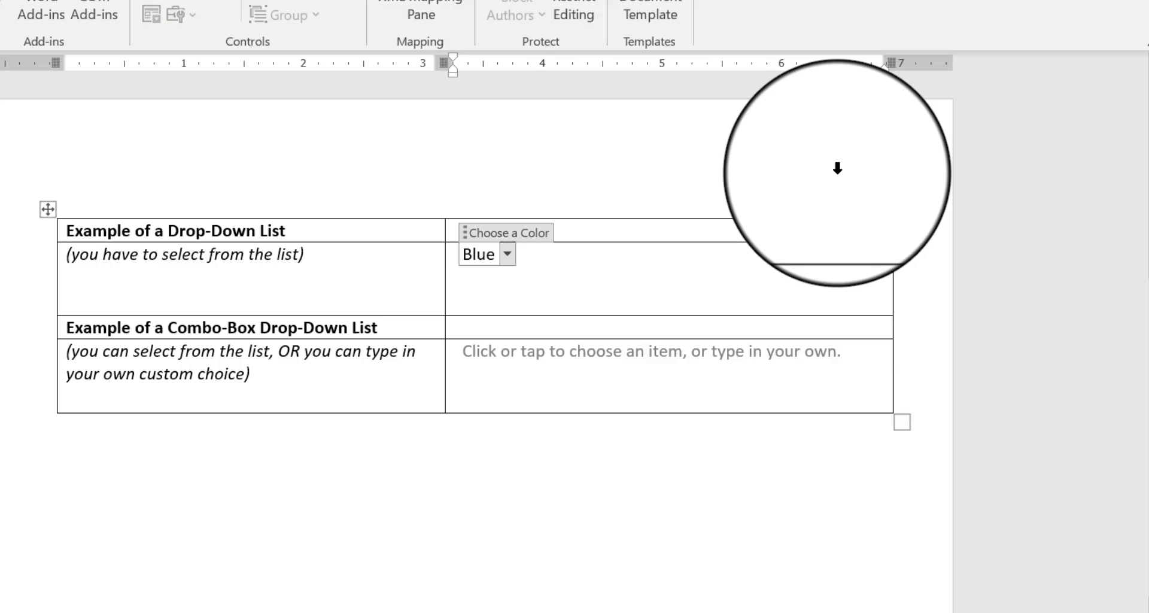
pyautogui.click(838, 214)
pyautogui.click(890, 502)
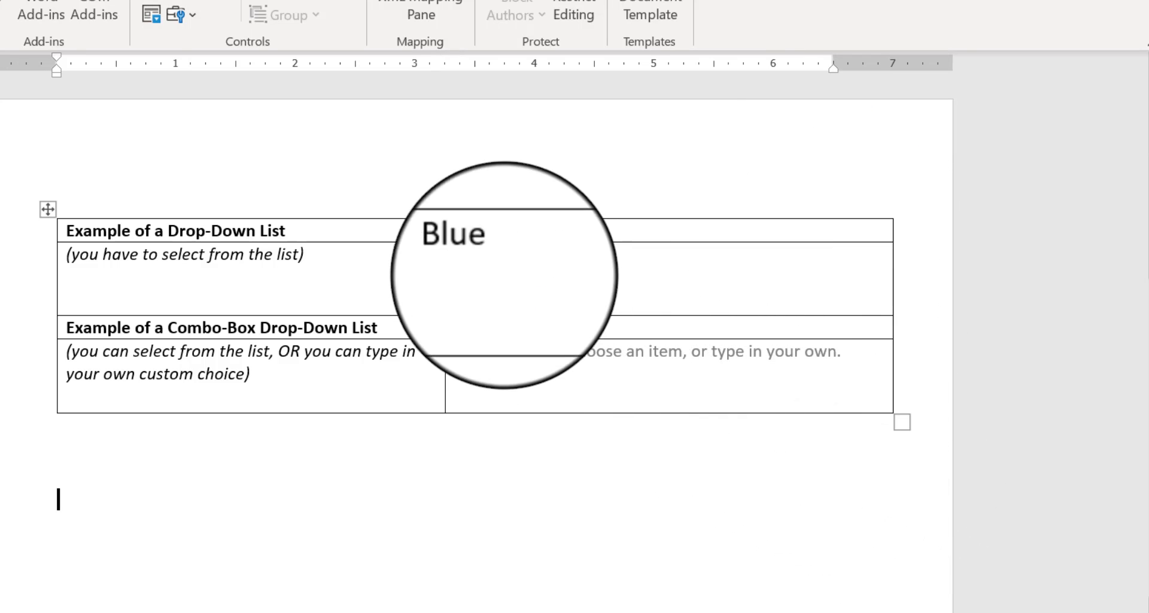
# Replace Blue with Purple in the colour drop-down, then reopen the list and confirm Purple stays selected.
pyautogui.click(488, 254)
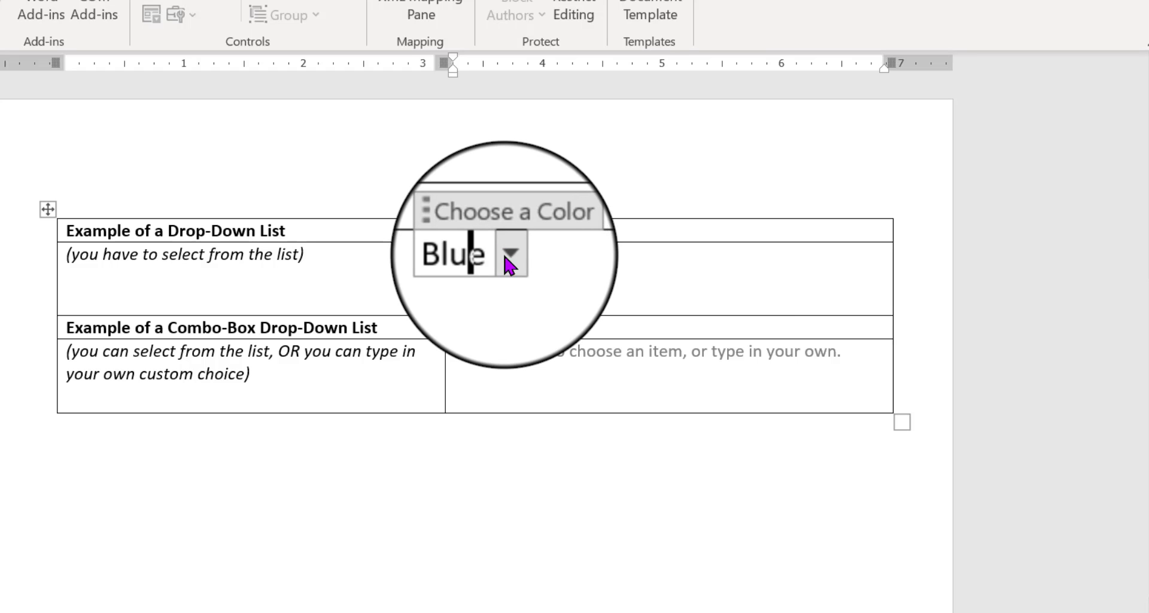
pyautogui.click(504, 258)
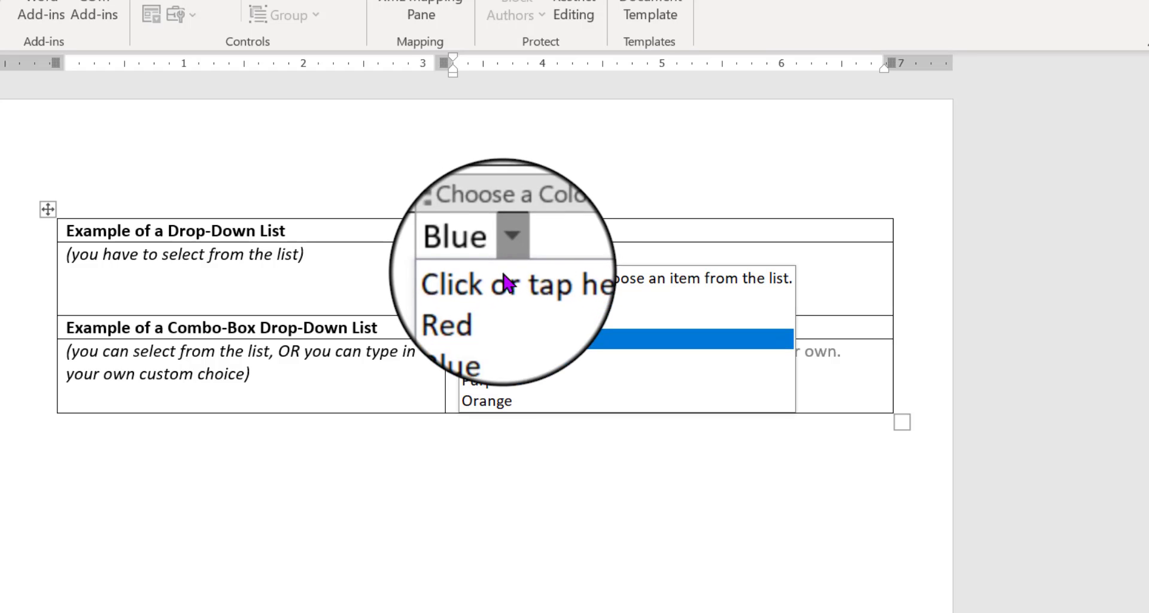
pyautogui.click(494, 381)
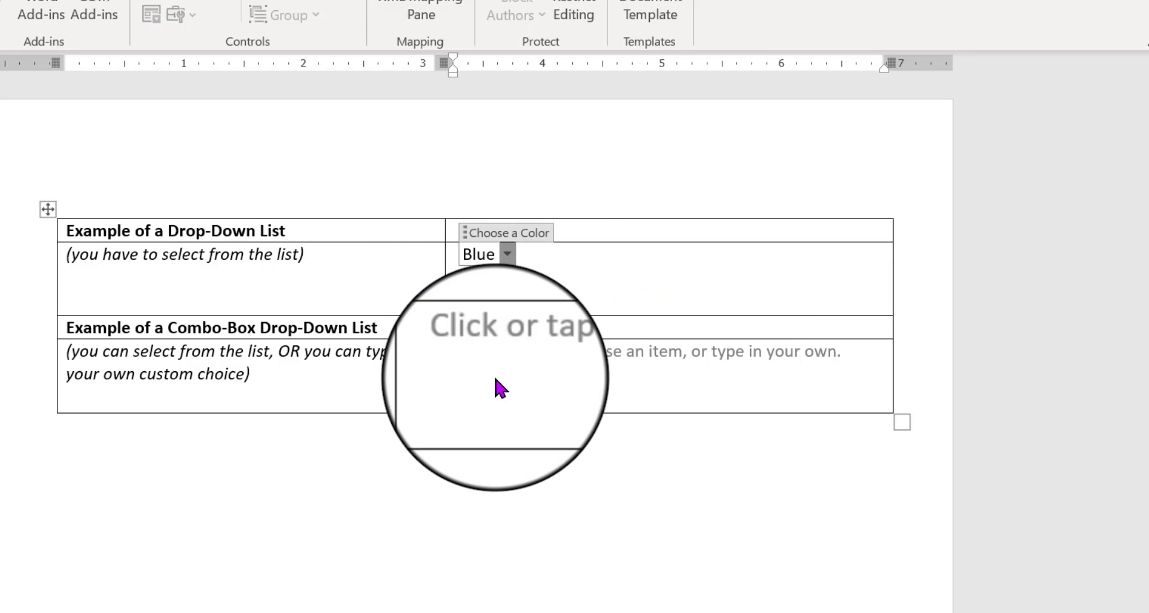
pyautogui.click(814, 495)
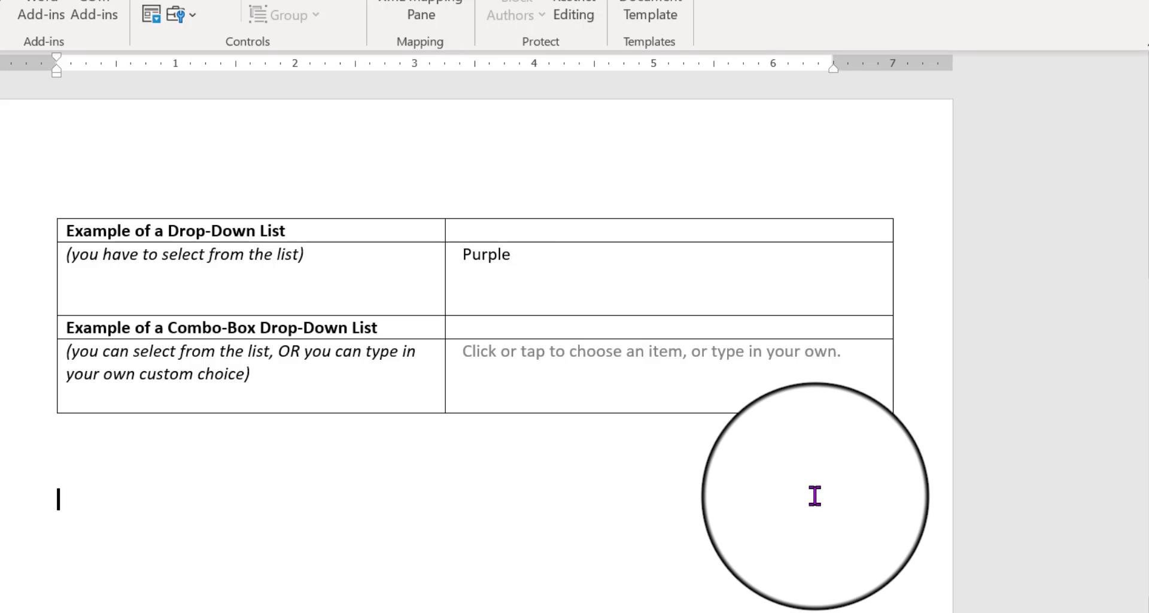
pyautogui.click(506, 255)
pyautogui.click(519, 256)
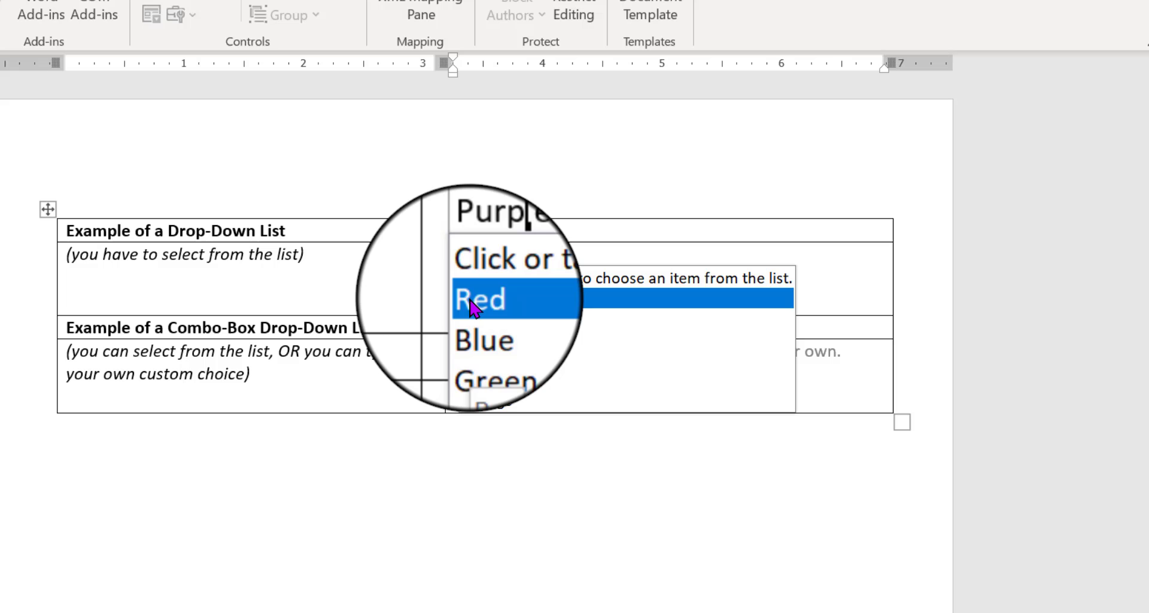
pyautogui.click(521, 455)
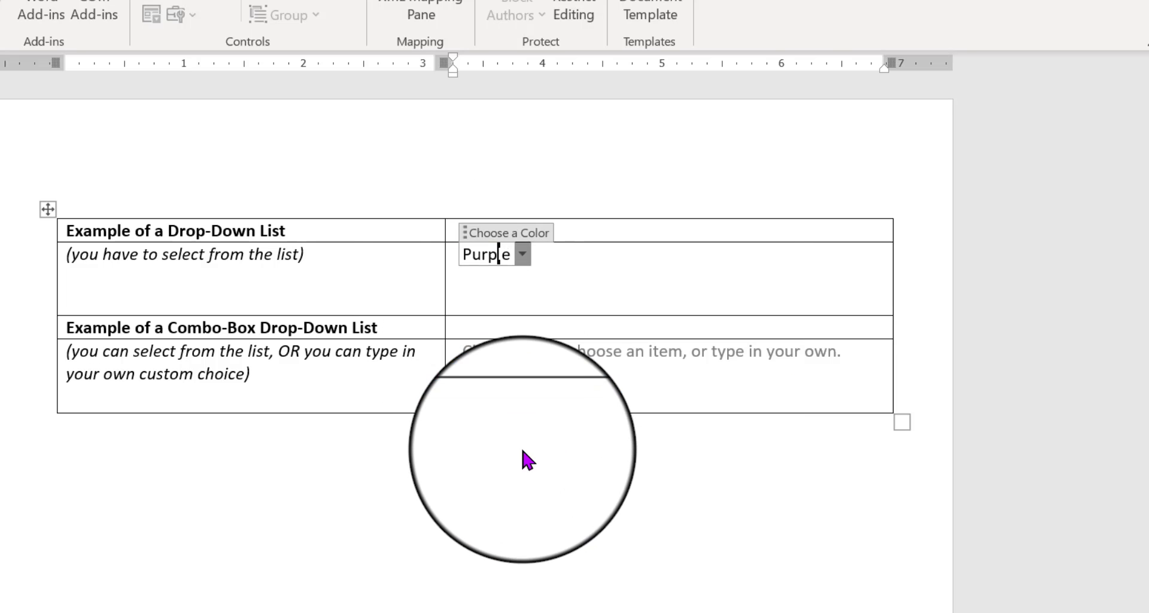
pyautogui.click(521, 455)
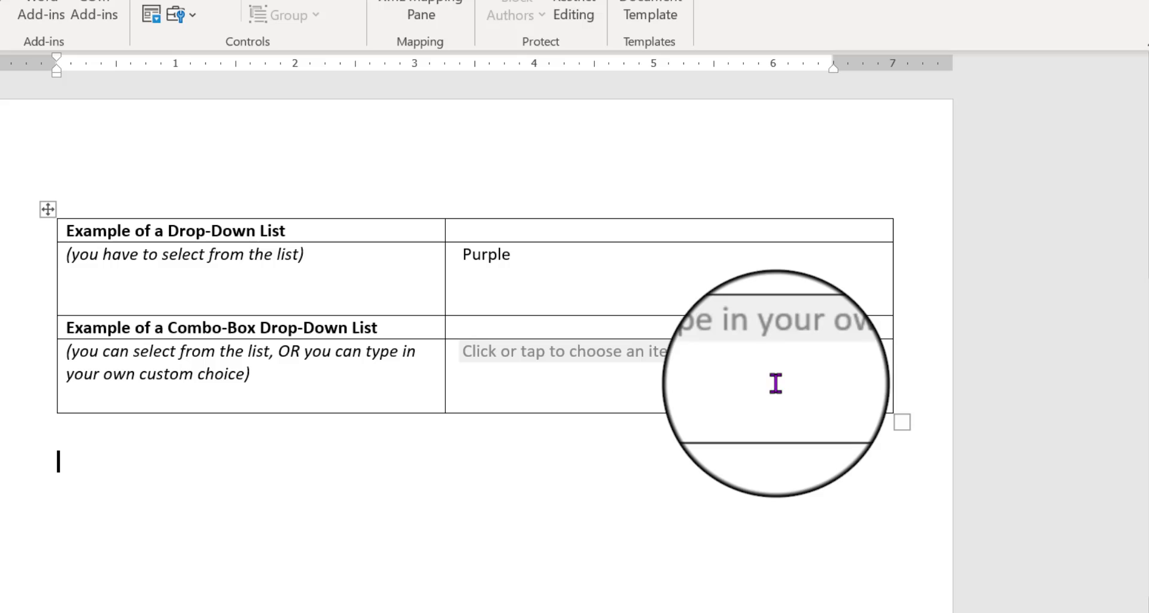
# Choose $20 from the donation amount combo box list.
pyautogui.click(708, 346)
pyautogui.click(709, 346)
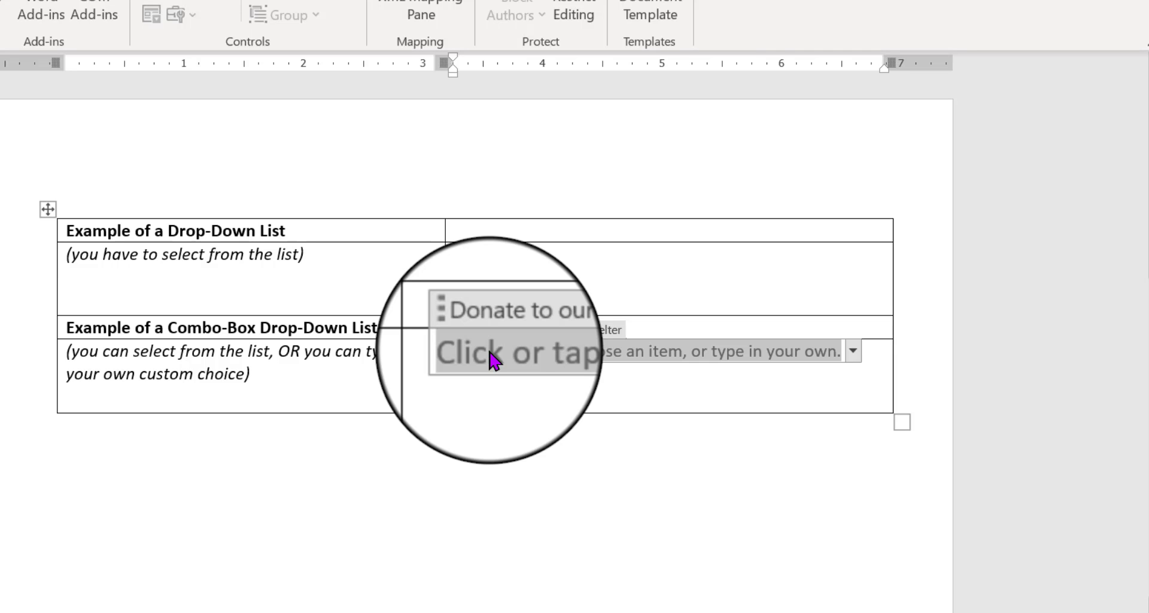
pyautogui.click(854, 358)
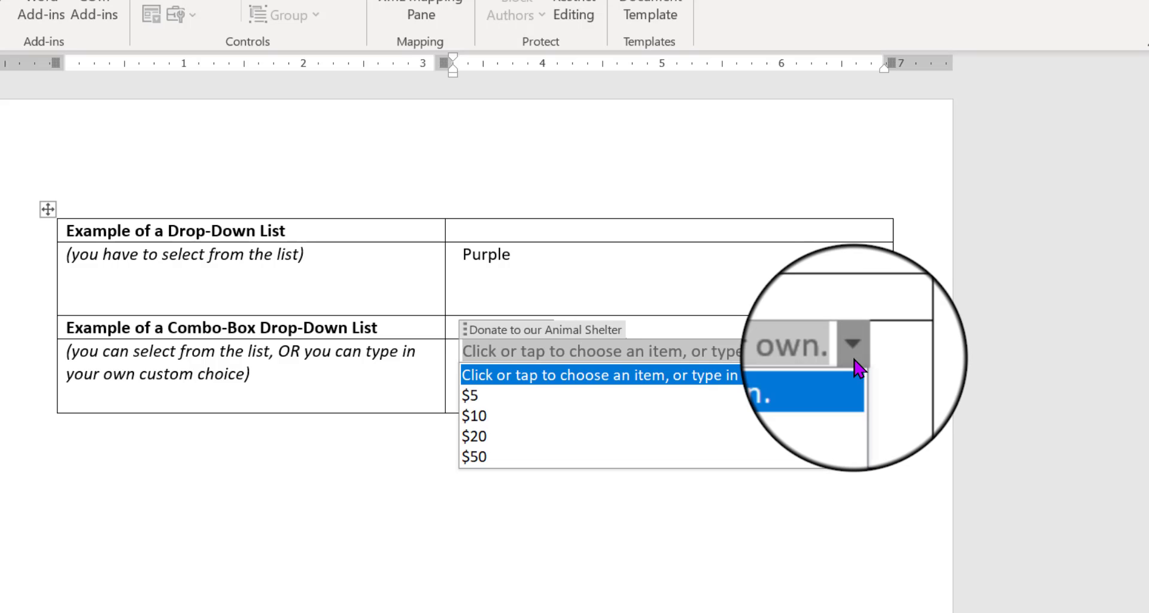
pyautogui.press('Down')
pyautogui.press('Down')
pyautogui.press('Down')
pyautogui.press('Down')
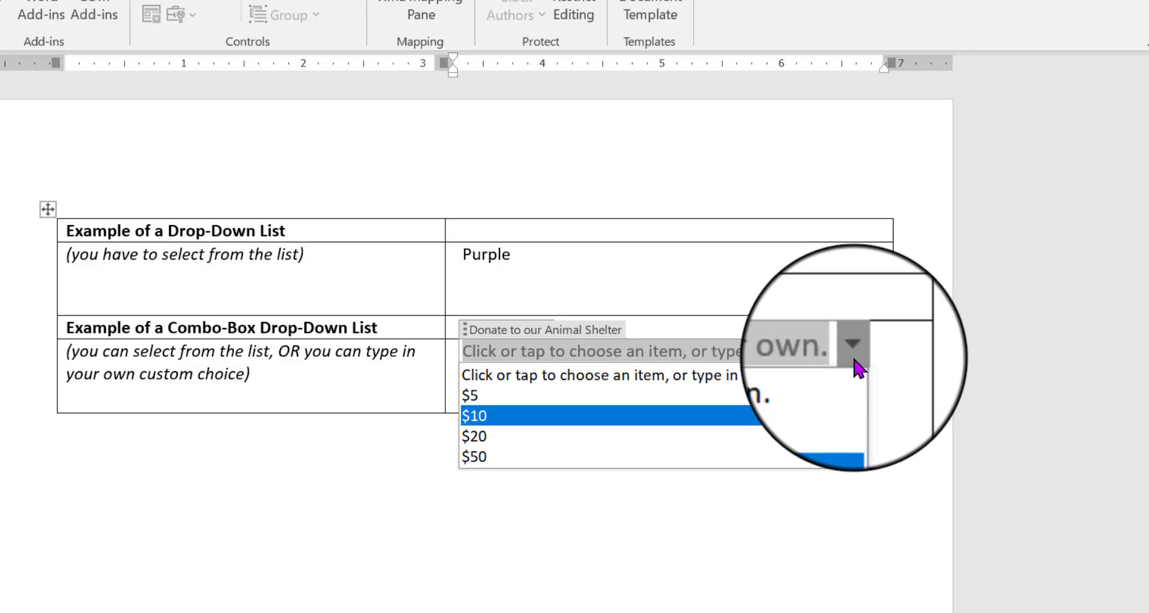
pyautogui.click(487, 429)
pyautogui.click(731, 524)
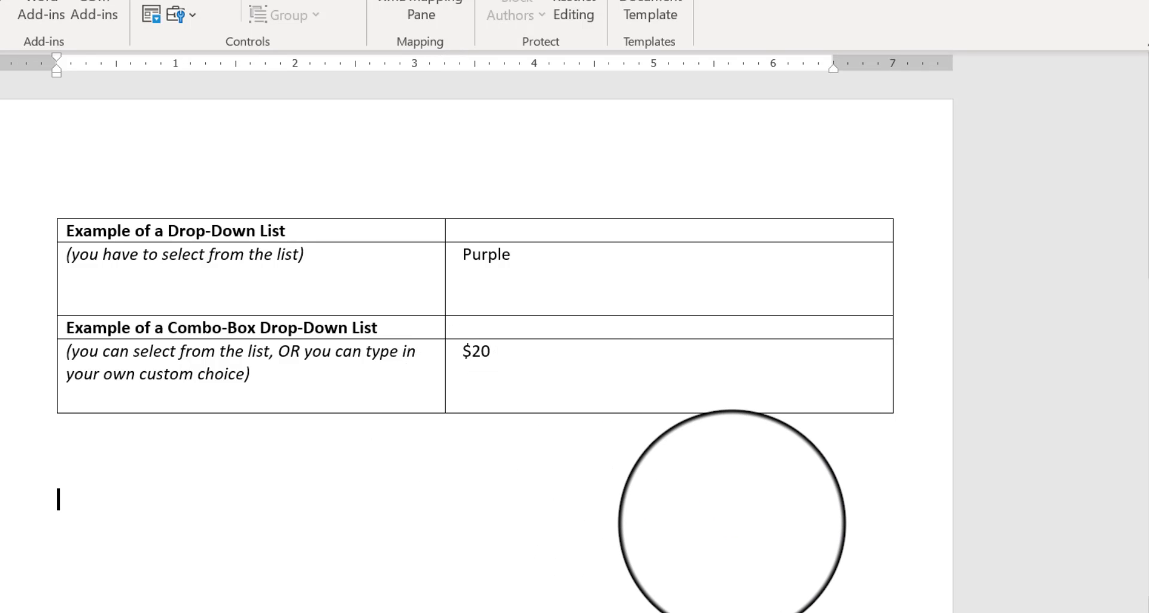
# Reset the donation combo box from $20 to its placeholder entry.
pyautogui.click(481, 351)
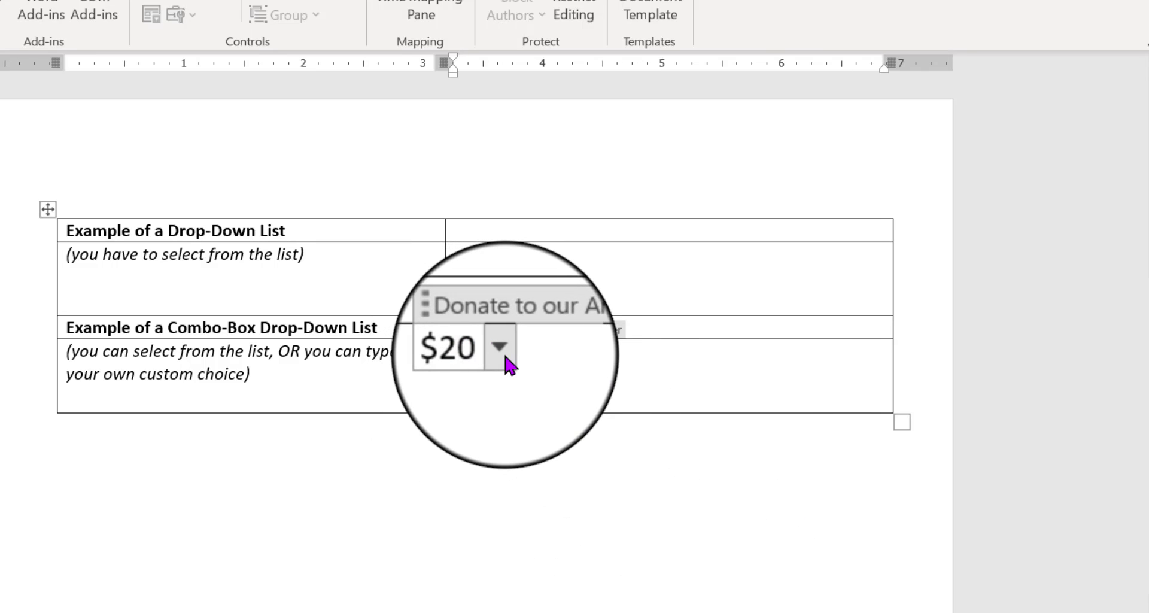
pyautogui.click(504, 354)
pyautogui.click(528, 378)
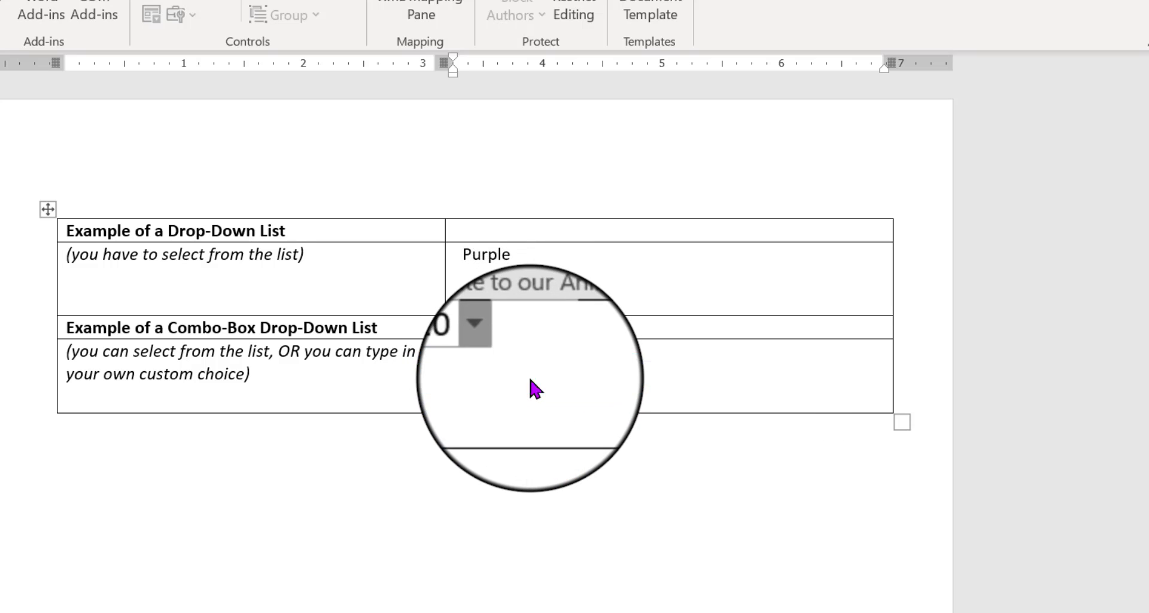
# Clear the donation combo box and type a custom amount of $3.50.
pyautogui.scroll(-1, 560, 533)
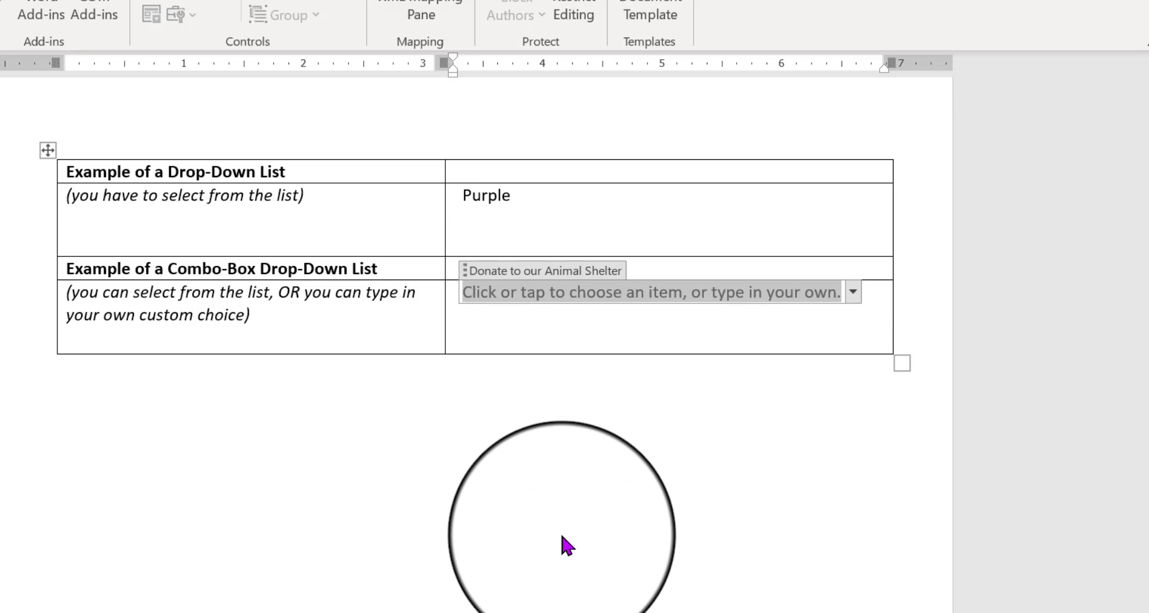
pyautogui.click(853, 292)
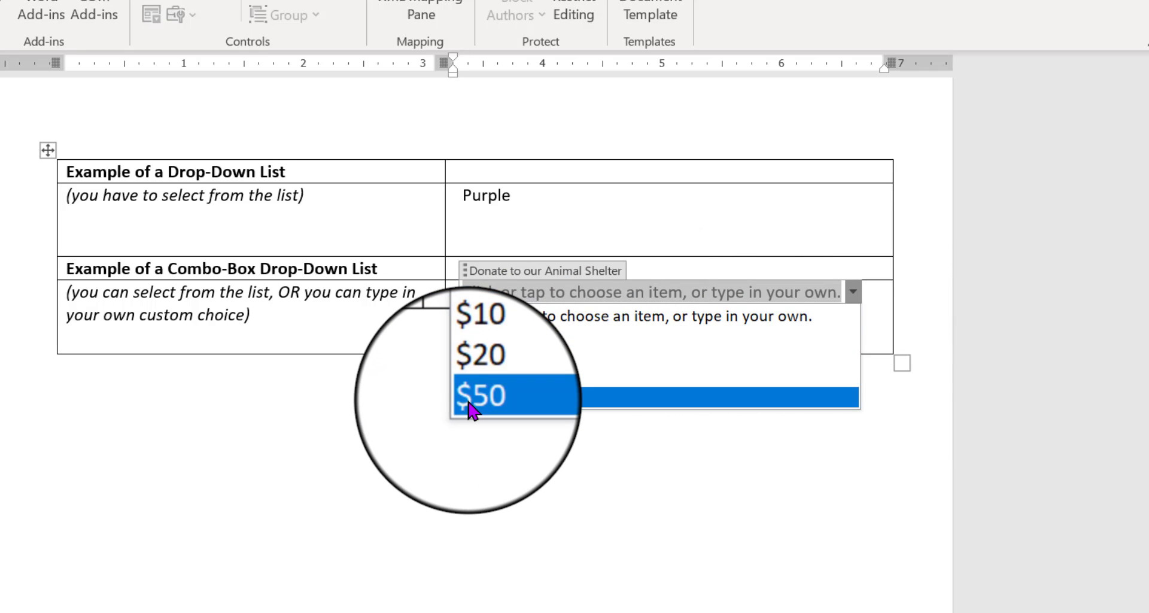
pyautogui.click(542, 316)
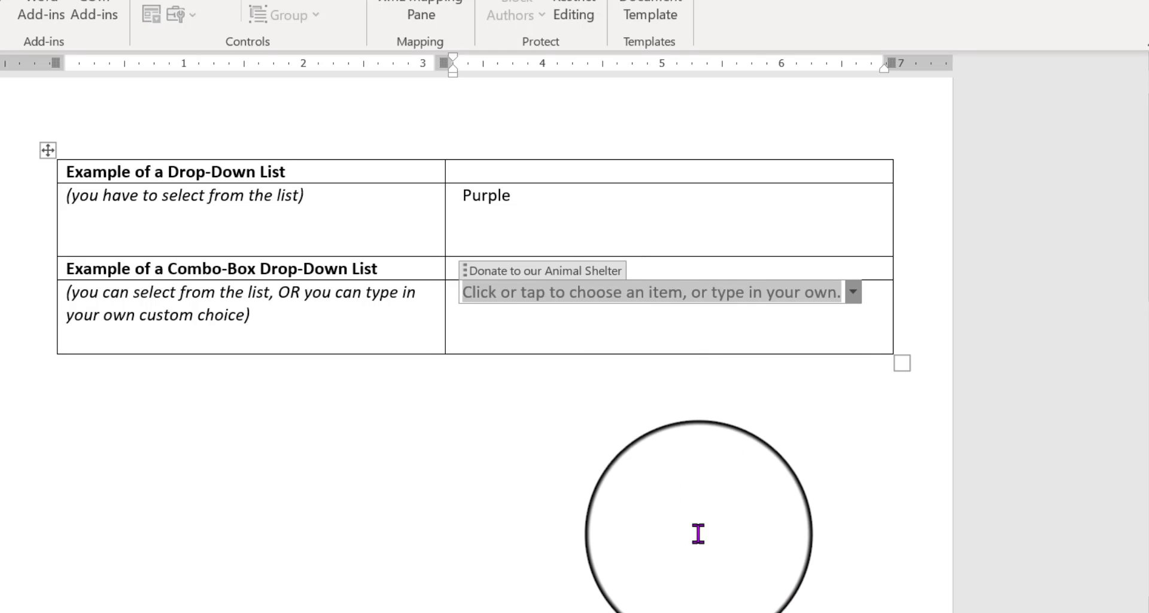
pyautogui.write('$')
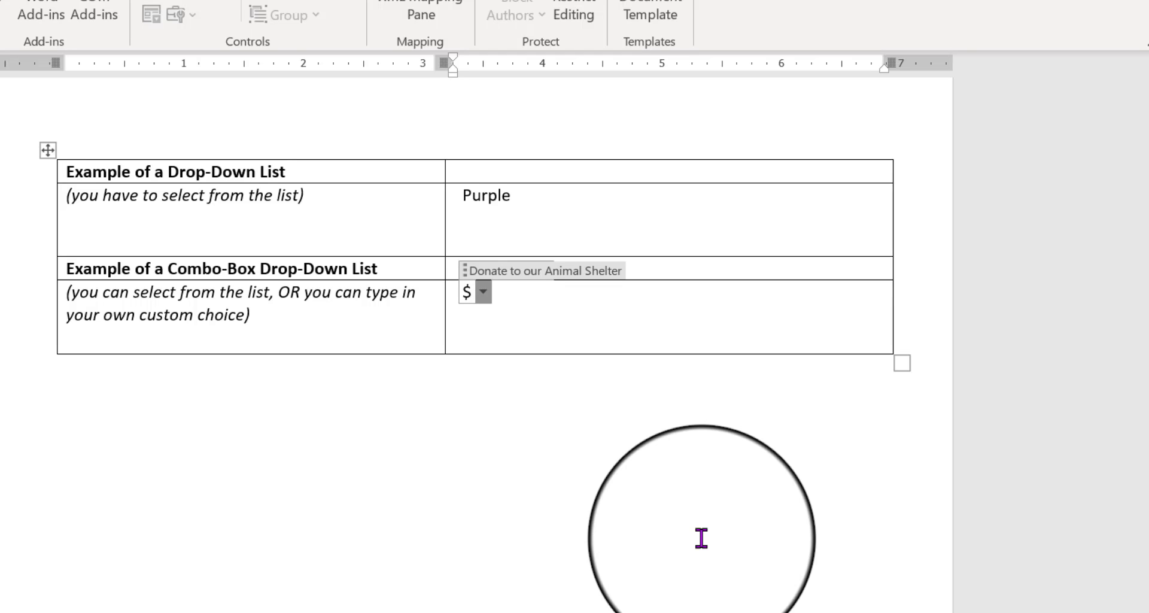
pyautogui.write('3.50')
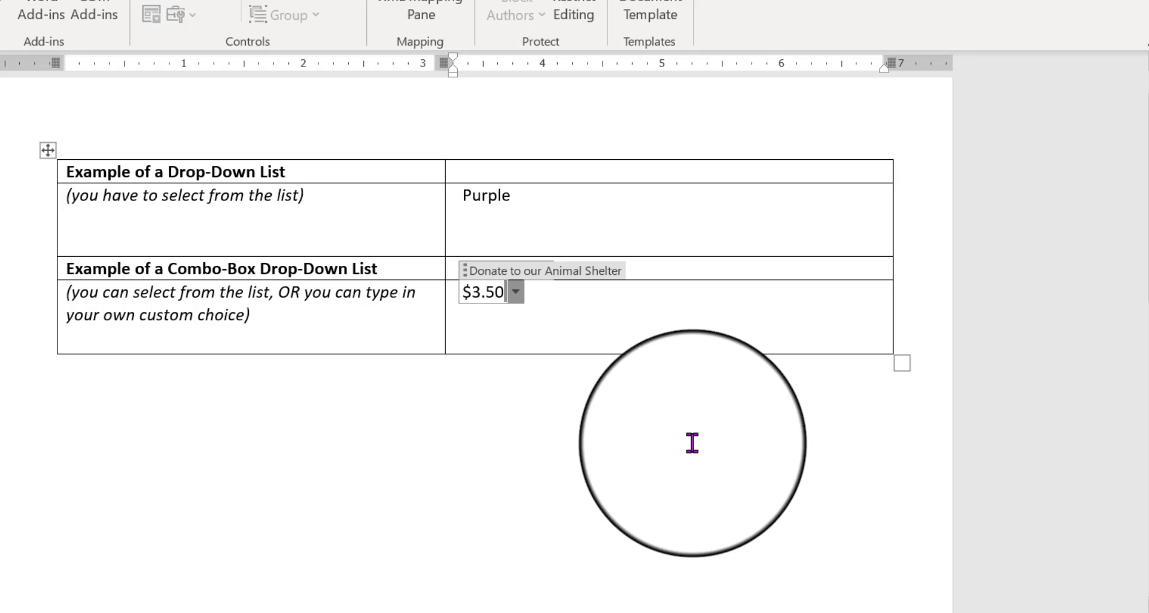
pyautogui.click(495, 410)
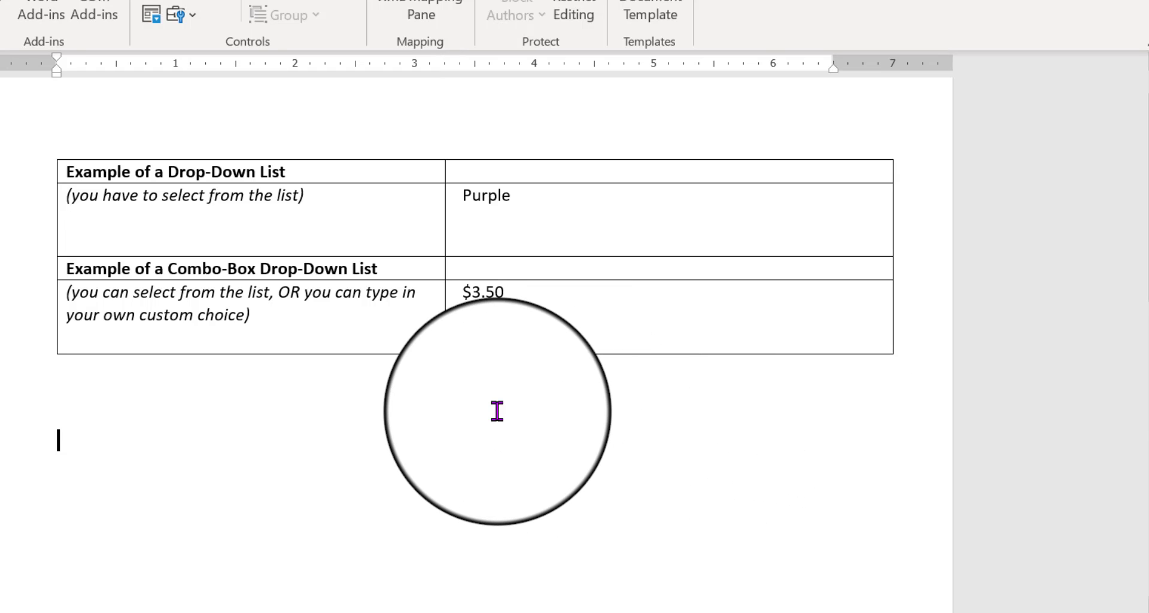
# Clear $3.50 from the combo box and type $127 instead.
pyautogui.click(488, 292)
pyautogui.click(512, 295)
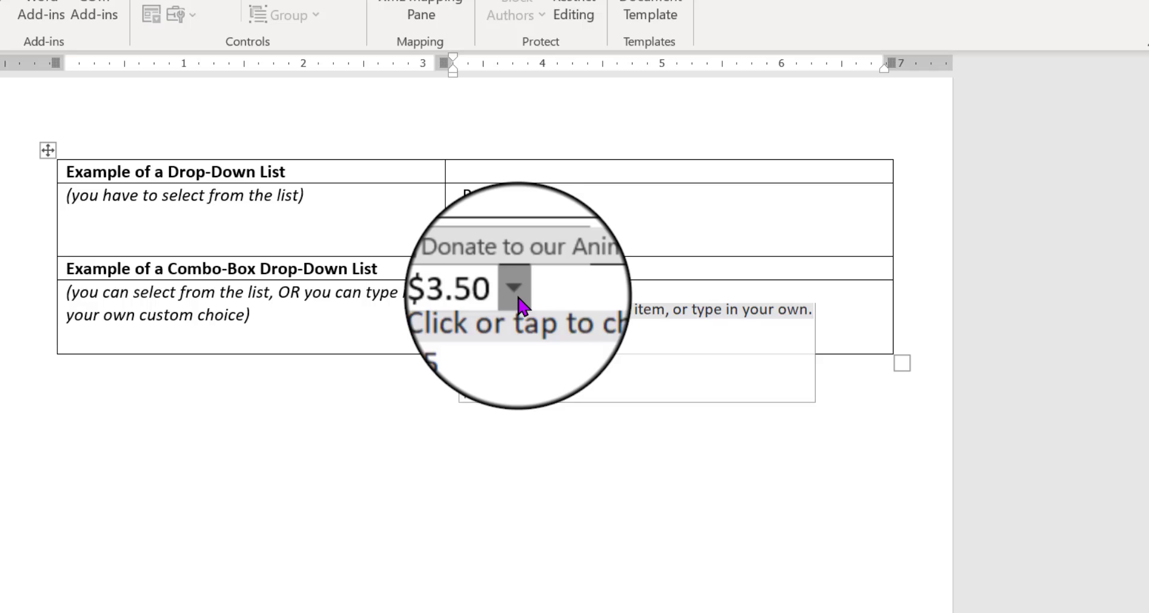
pyautogui.click(526, 313)
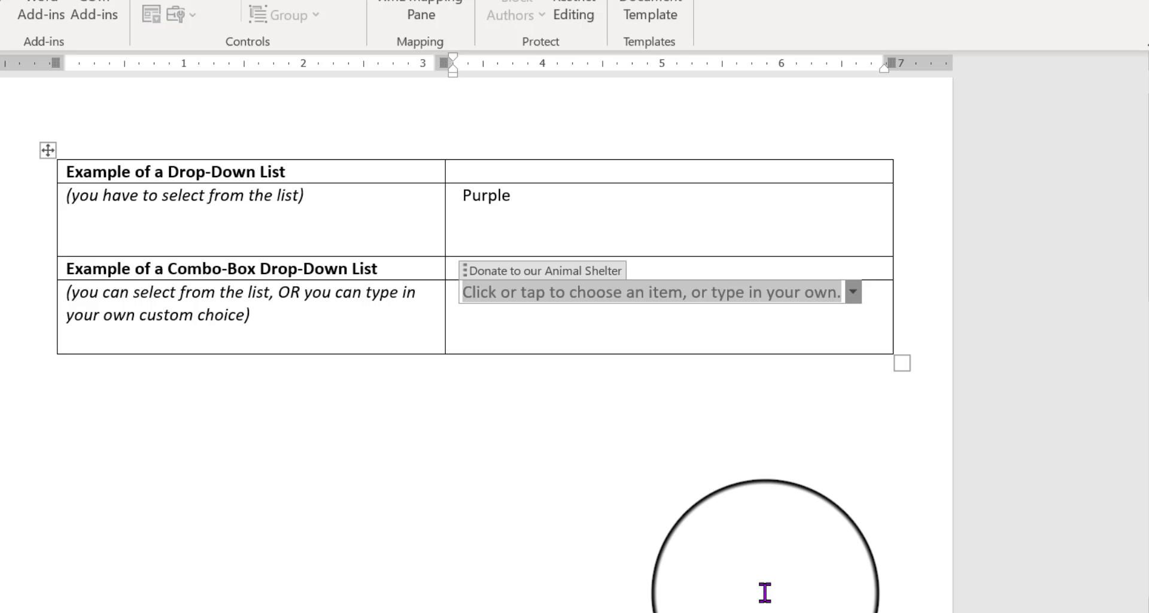
pyautogui.write('$1')
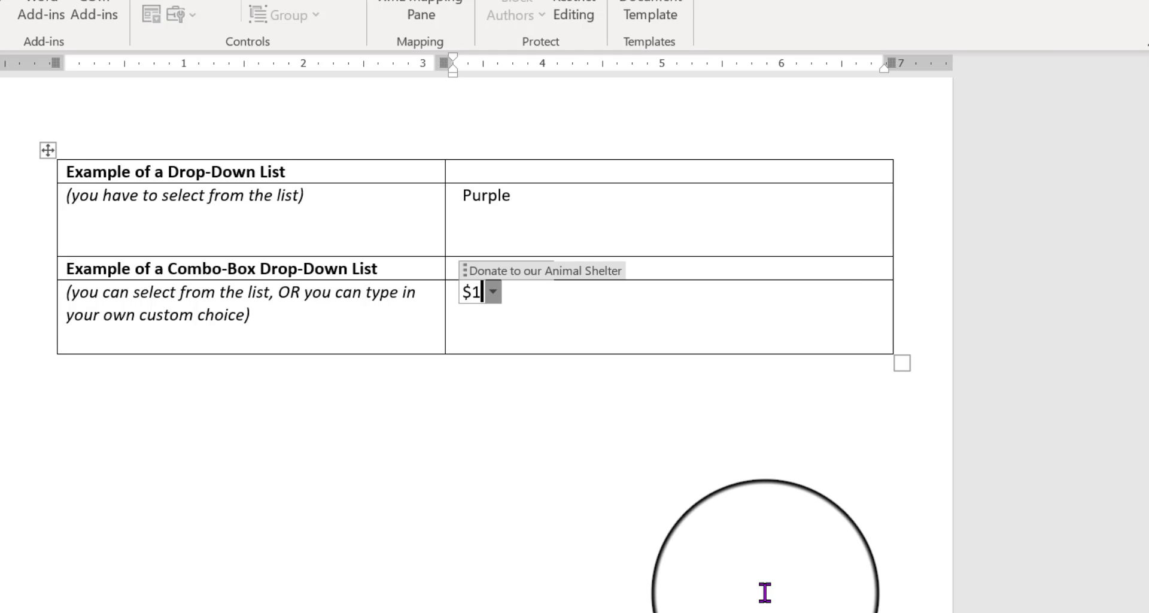
pyautogui.write('27')
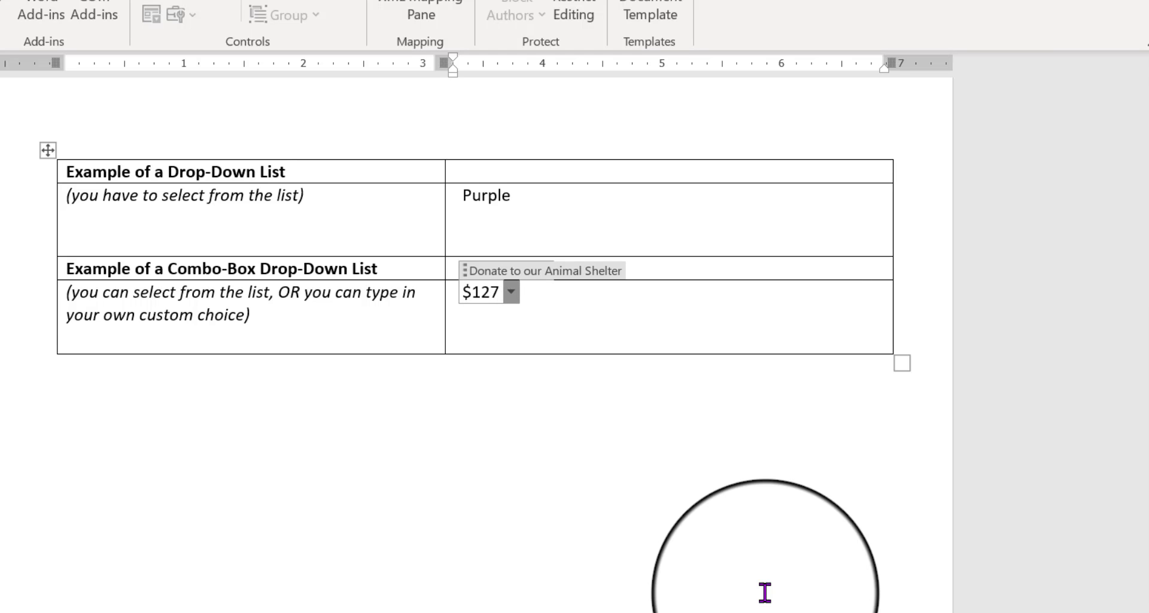
pyautogui.click(675, 487)
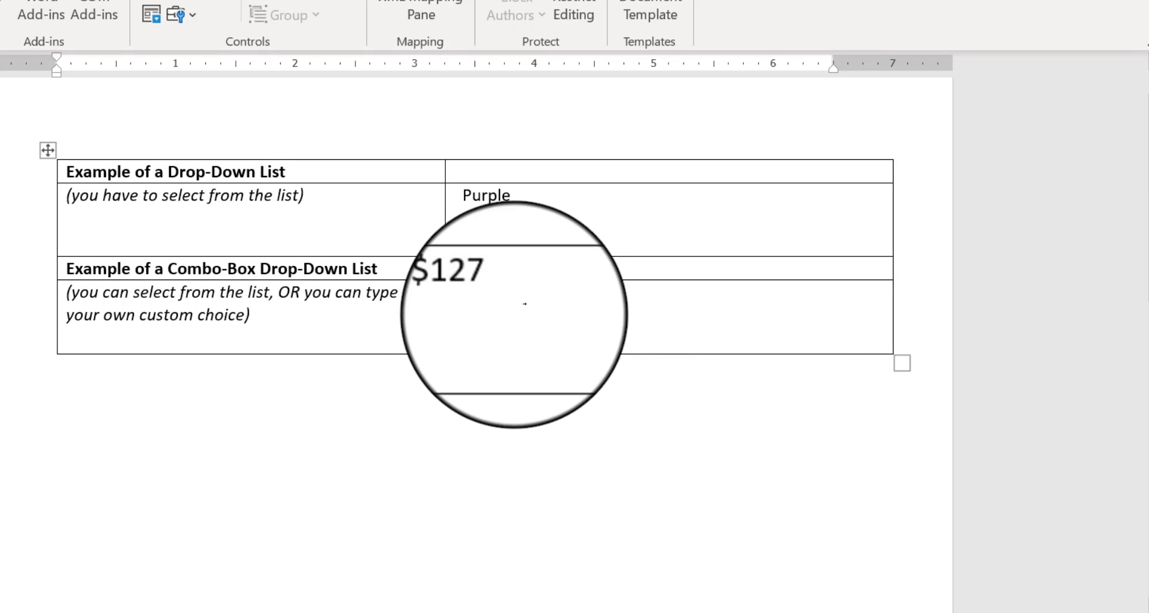
# Replace the typed $127 with $10 chosen from the combo box list.
pyautogui.click(493, 291)
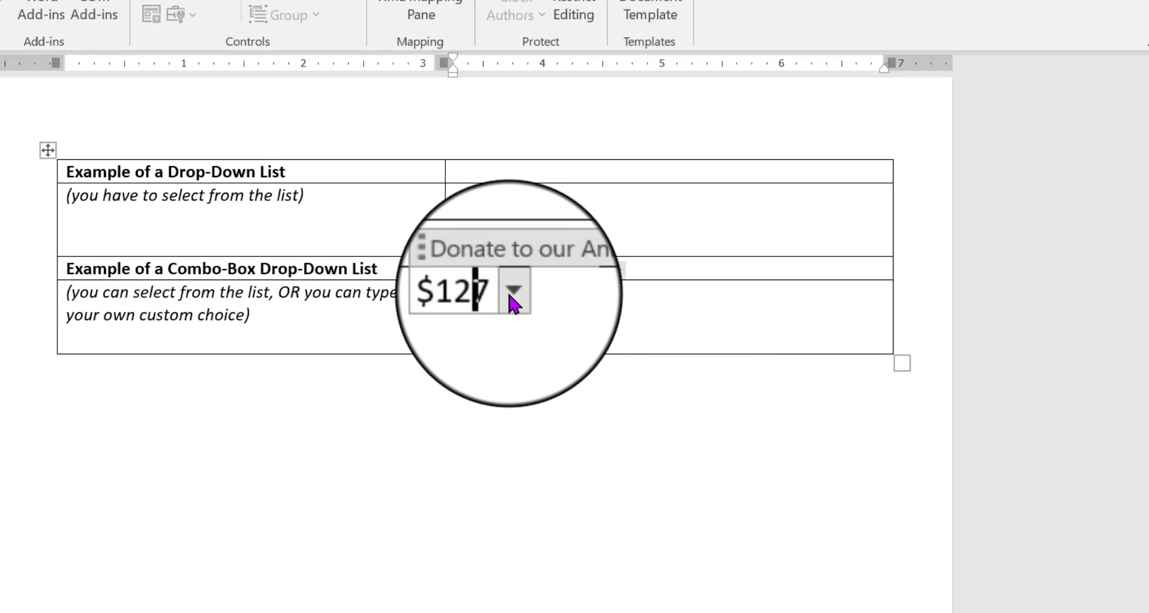
pyautogui.click(509, 291)
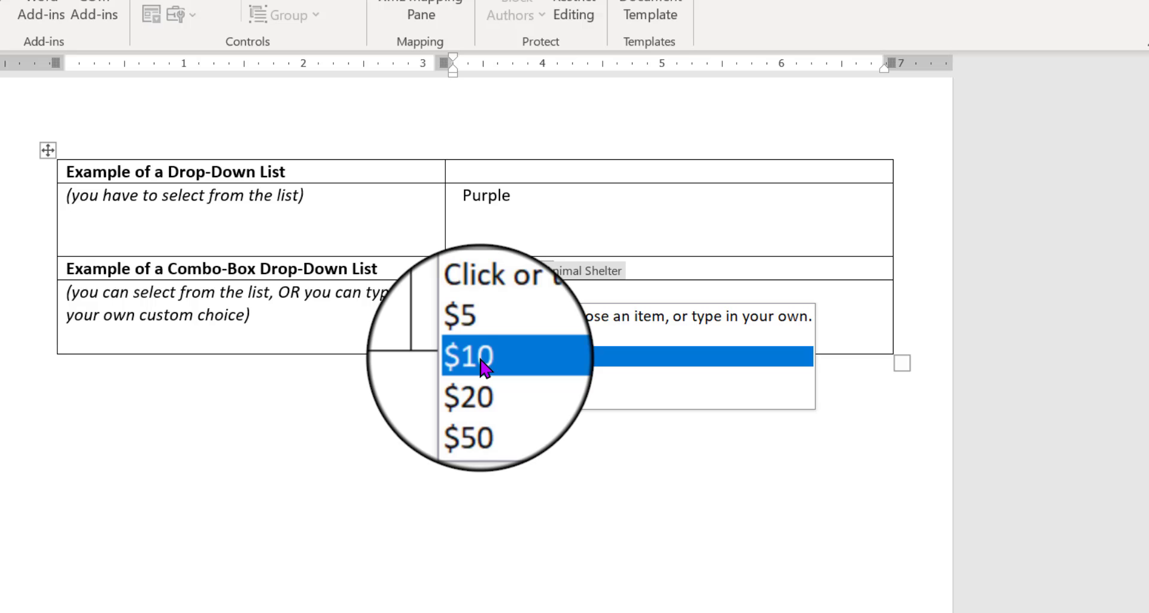
pyautogui.click(482, 358)
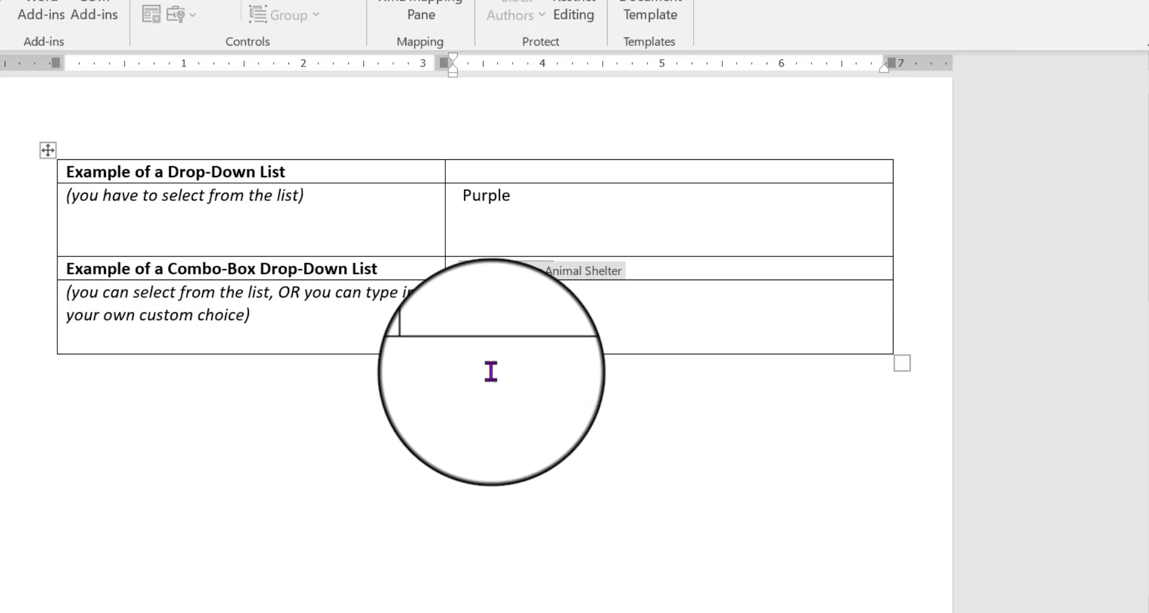
pyautogui.click(527, 419)
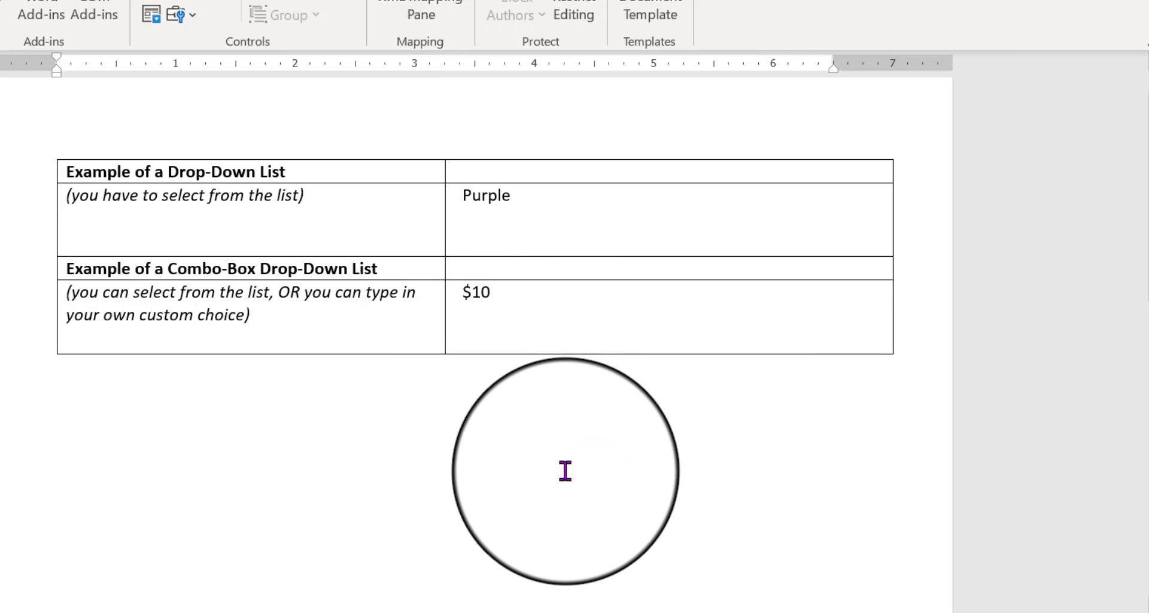